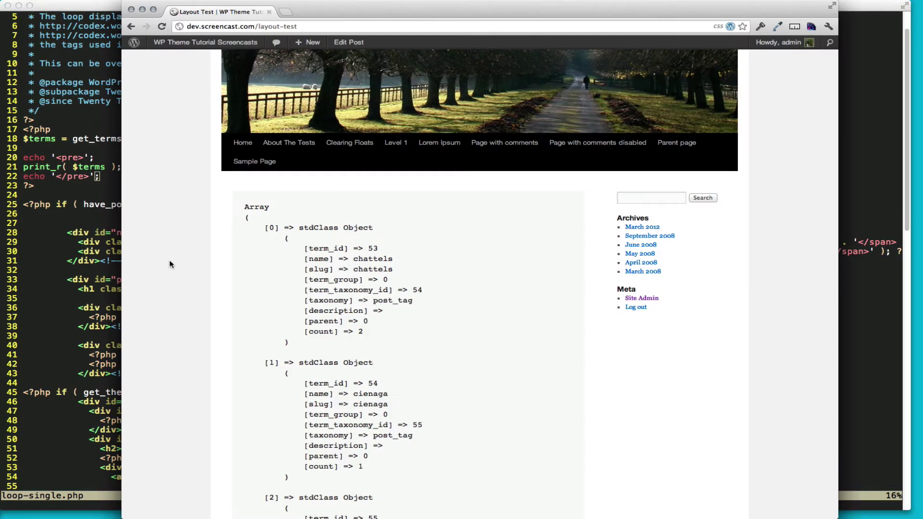
{"action": "scroll", "coordinate": [171, 260], "scroll_direction": "up", "scroll_amount": 3}
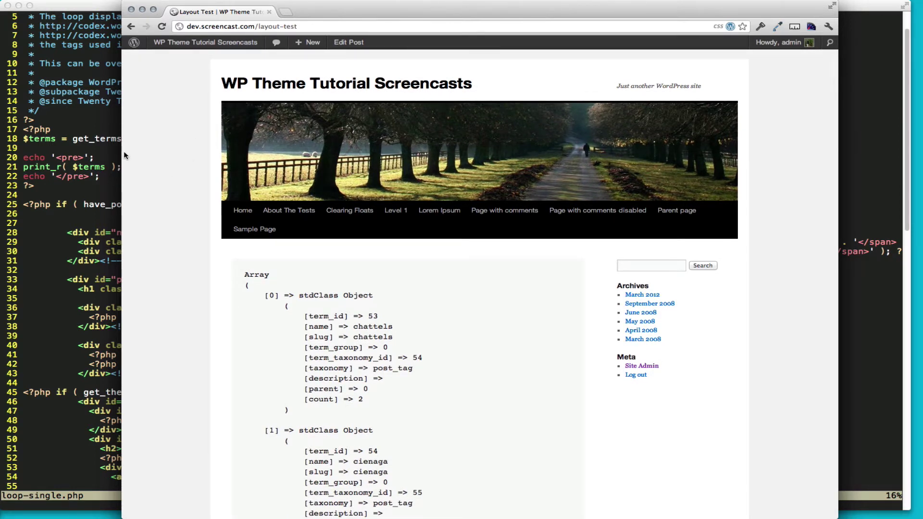
Step: Reload the Layout Test page and search the Codex for get_terms in a new tab
{"action": "key", "text": "super+r"}
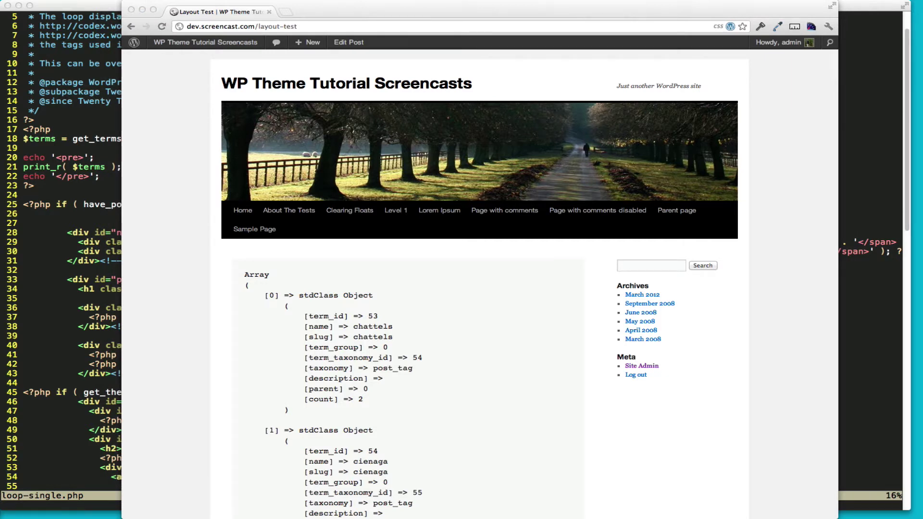
{"action": "key", "text": "Return"}
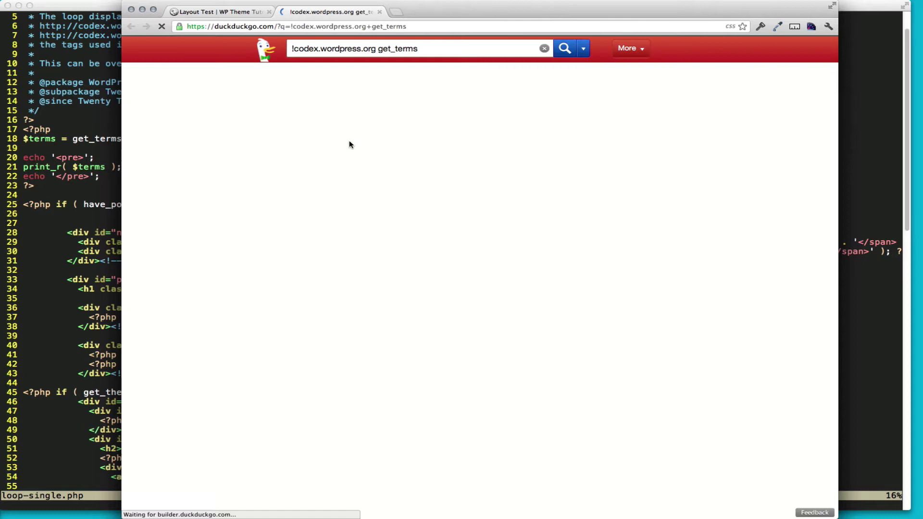
Step: Open the Codex get_terms reference and review arguments like number, orderby and order
{"action": "left_click", "coordinate": [357, 127]}
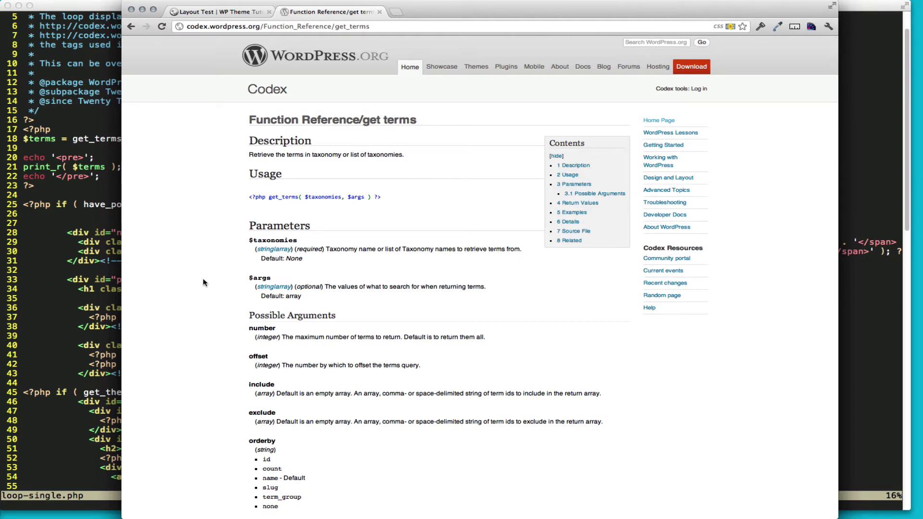
{"action": "scroll", "coordinate": [203, 283], "scroll_direction": "down", "scroll_amount": 1}
{"action": "scroll", "coordinate": [203, 283], "scroll_direction": "down", "scroll_amount": 1}
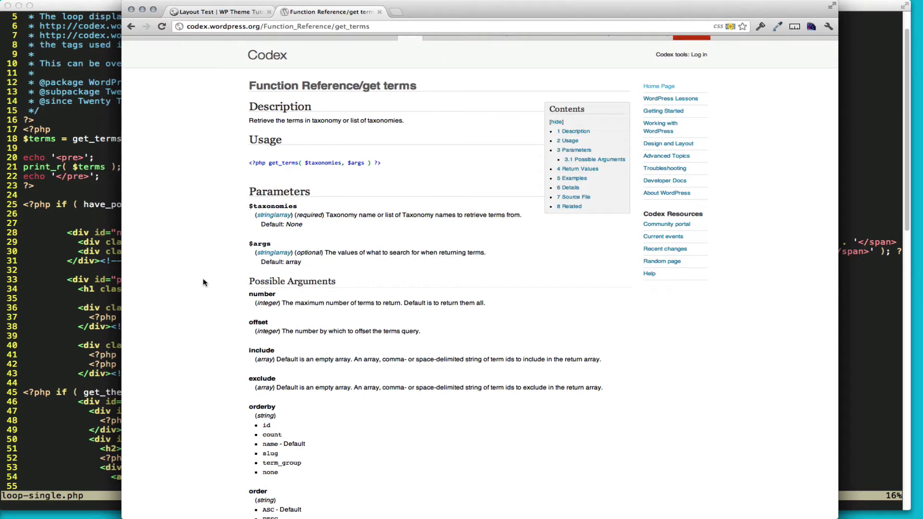
{"action": "left_click", "coordinate": [28, 290]}
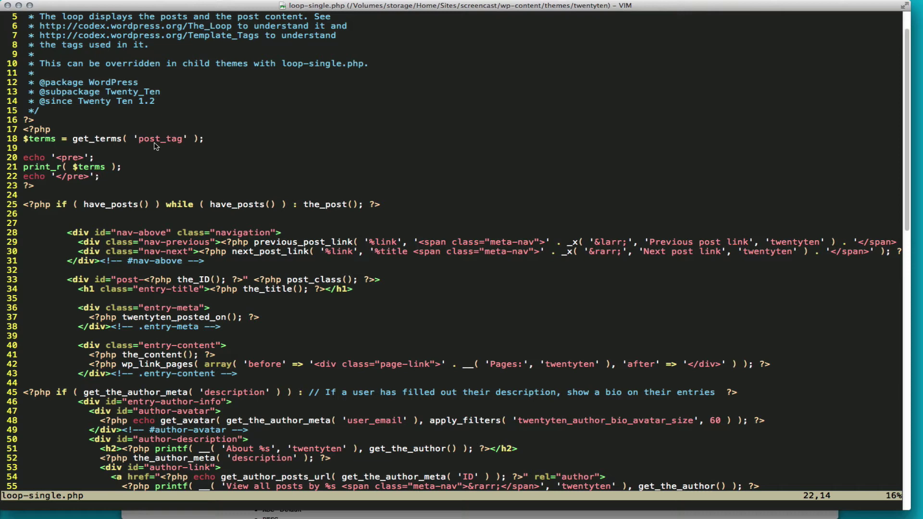
{"action": "key", "text": "super+Tab"}
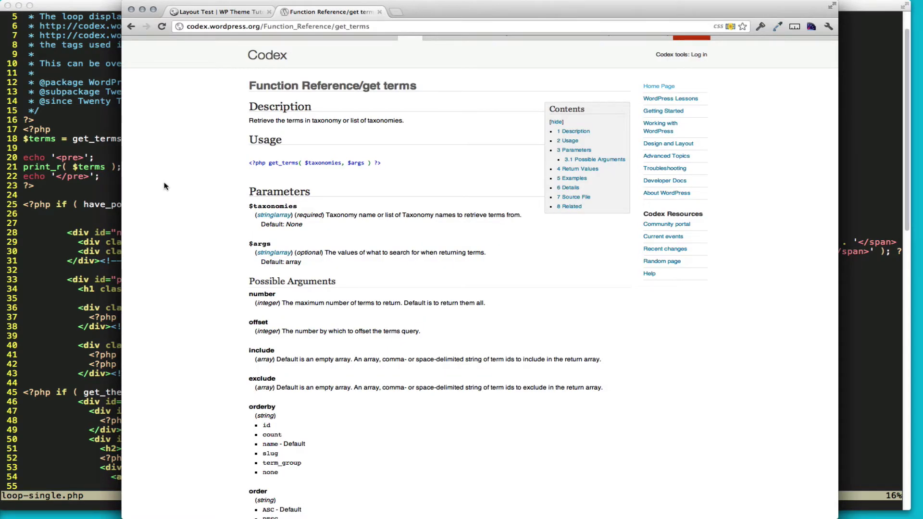
{"action": "scroll", "coordinate": [181, 272], "scroll_direction": "down", "scroll_amount": 2}
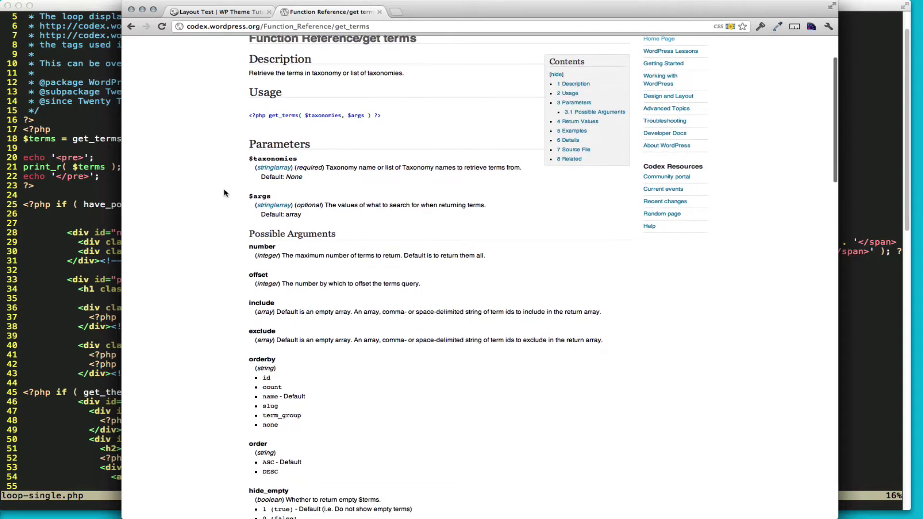
{"action": "scroll", "coordinate": [222, 304], "scroll_direction": "down", "scroll_amount": 1}
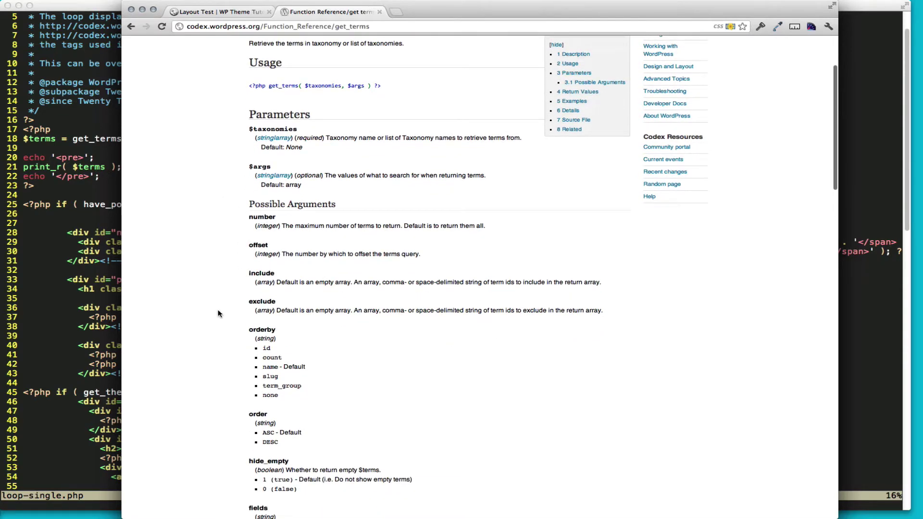
{"action": "scroll", "coordinate": [217, 313], "scroll_direction": "down", "scroll_amount": 2}
{"action": "scroll", "coordinate": [218, 313], "scroll_direction": "down", "scroll_amount": 1}
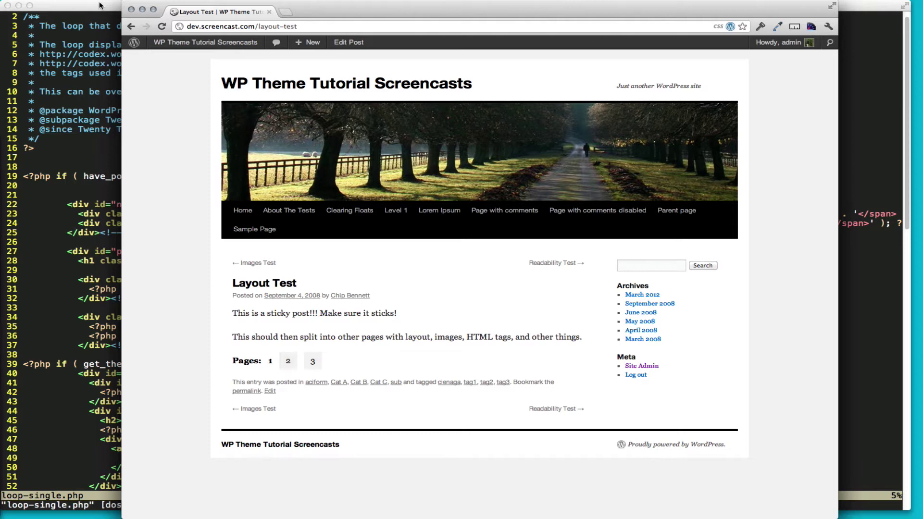
Step: Paste the get_terms('post_tag') print_r debug block at line 17 and save loop-single.php
{"action": "left_click", "coordinate": [109, 132]}
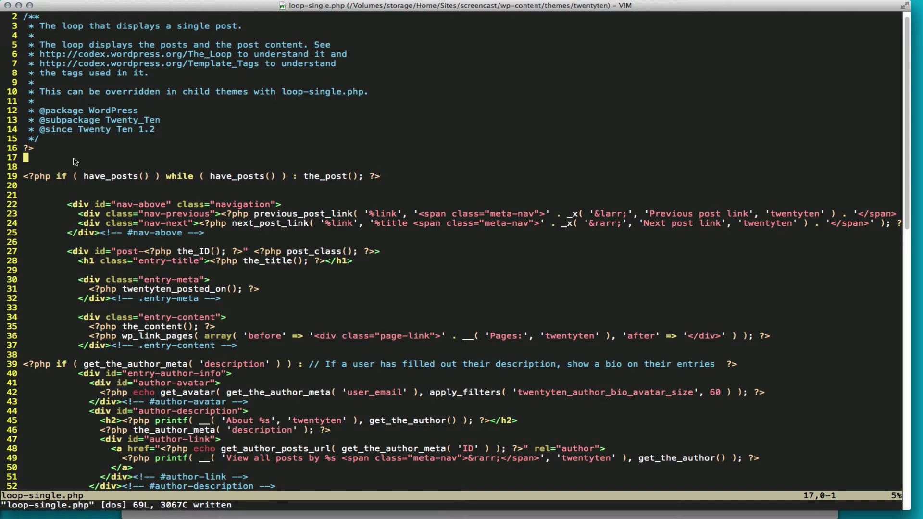
{"action": "type", "text": "<?php"}
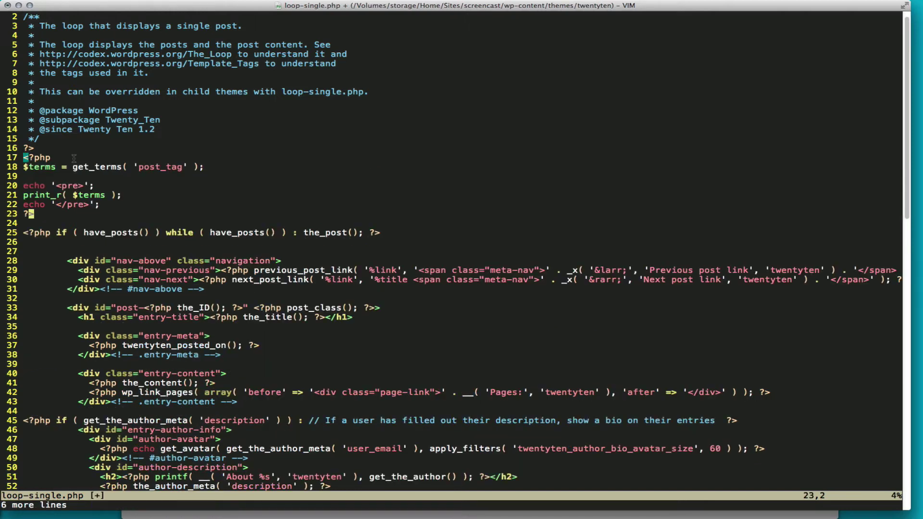
{"action": "type", "text": ":w"}
{"action": "key", "text": "Return"}
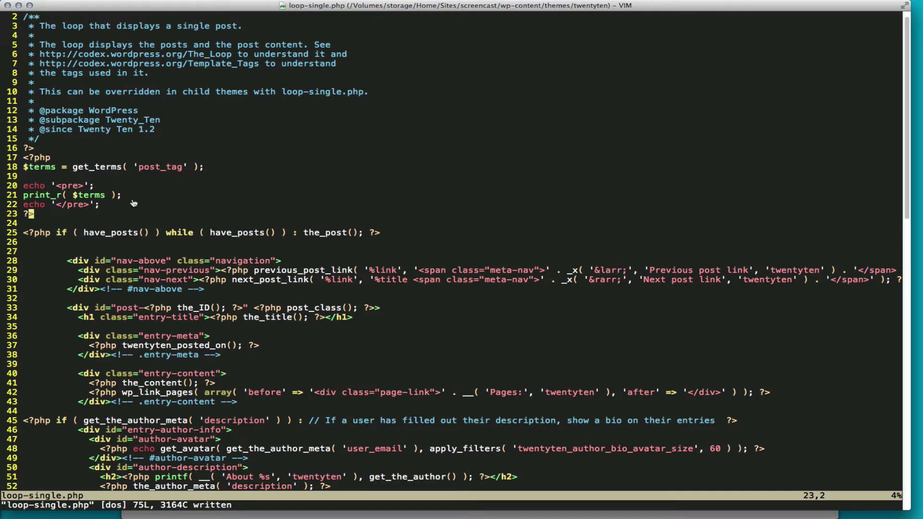
Step: Reload the Layout Test page to view the post_tag term dump, such as chattels and cienaga
{"action": "key", "text": "super+Tab"}
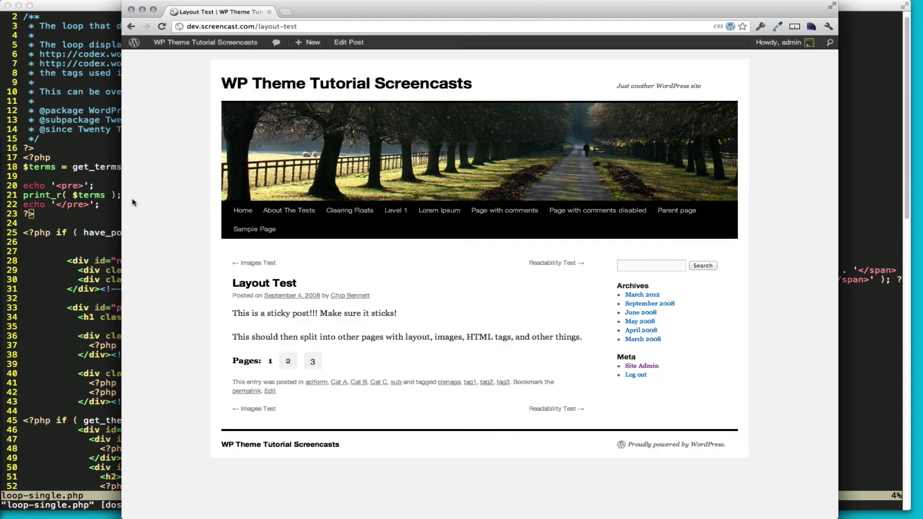
{"action": "key", "text": "super+r"}
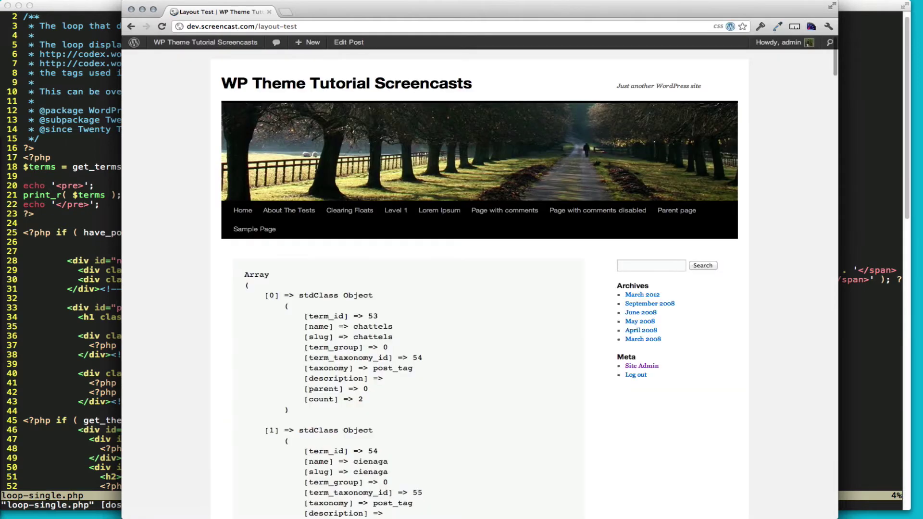
{"action": "scroll", "coordinate": [221, 340], "scroll_direction": "down", "scroll_amount": 2}
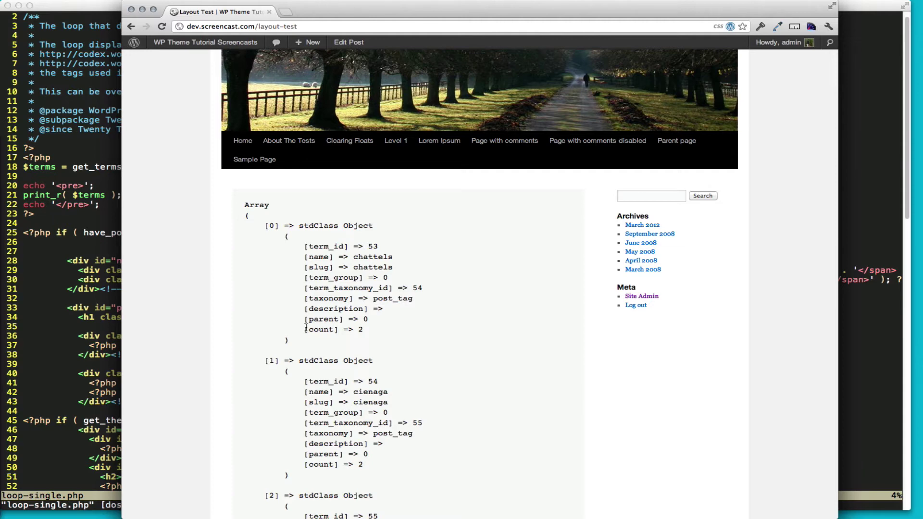
{"action": "key", "text": "super+Tab"}
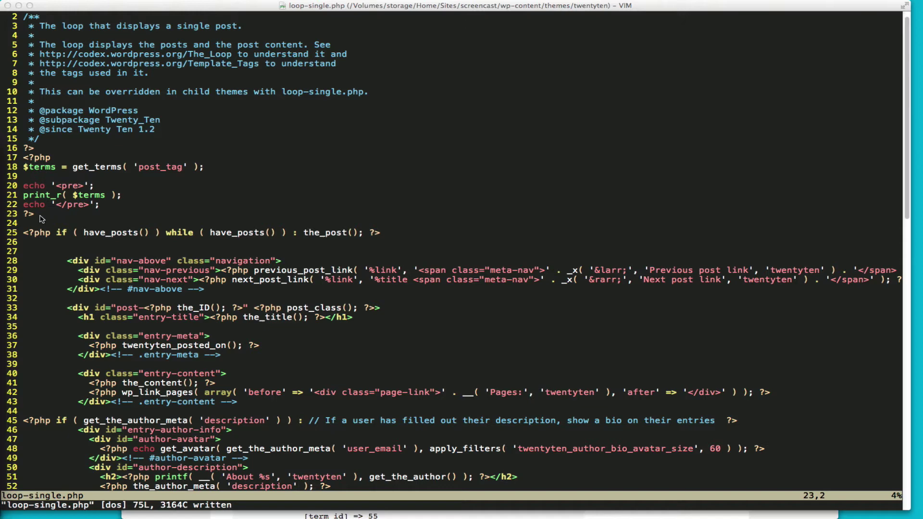
Step: Replace lines 17–23 with a loop echoing five top tags with two post titles each, and save
{"action": "left_click_drag", "start_coordinate": [36, 214], "coordinate": [18, 157]}
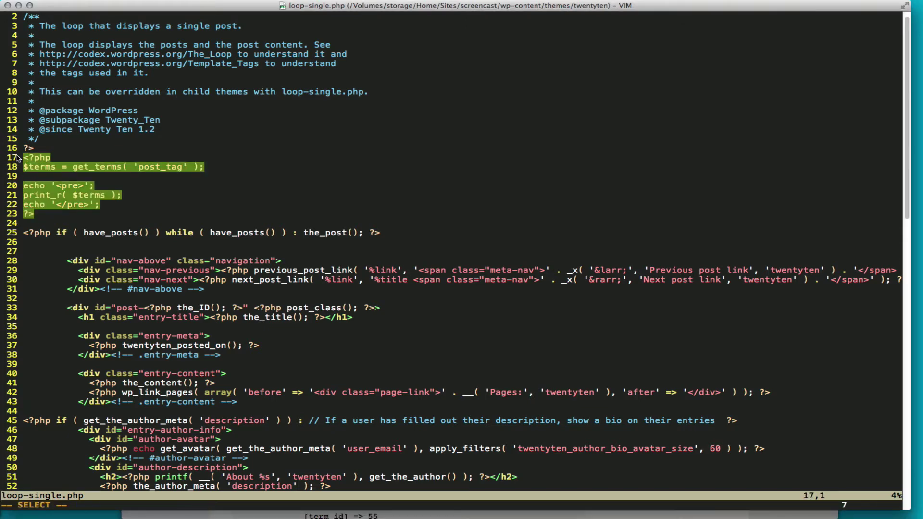
{"action": "type", "text": "<?php $args = array(   'orderby' => 'count',   'number' => '5',   'order'   => 'DESC' ); $terms = get_terms( 'post_tag', $args );  foreach( $terms as $term ){    echo 'term name: ' . $term->name . '<br />';    $post_args = array( 'tag_id' => $term->term_id, 'posts_per_page' => '2' );   $posts = get_posts( $post_args );    foreach( $posts as $post ){     echo 'post title: ' . $post->post_title . '<br />';   }  } ?>"}
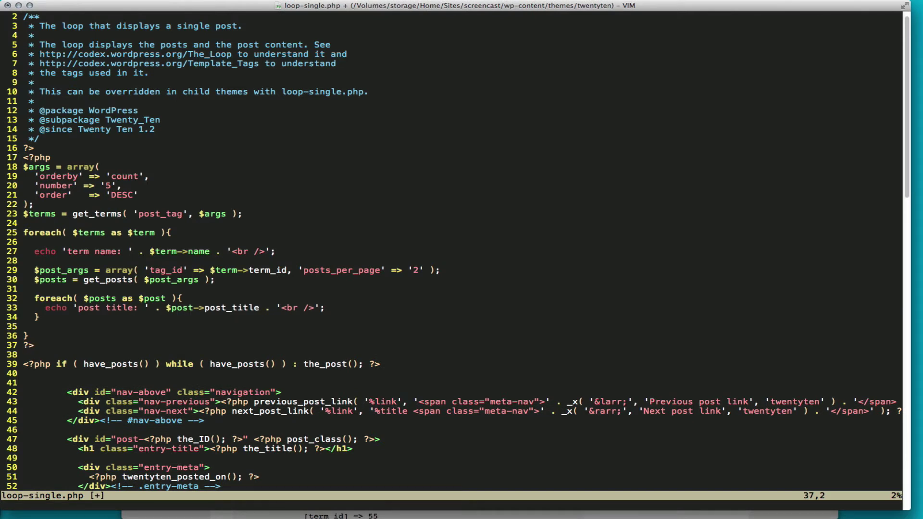
{"action": "type", "text": ":w"}
{"action": "key", "text": "Return"}
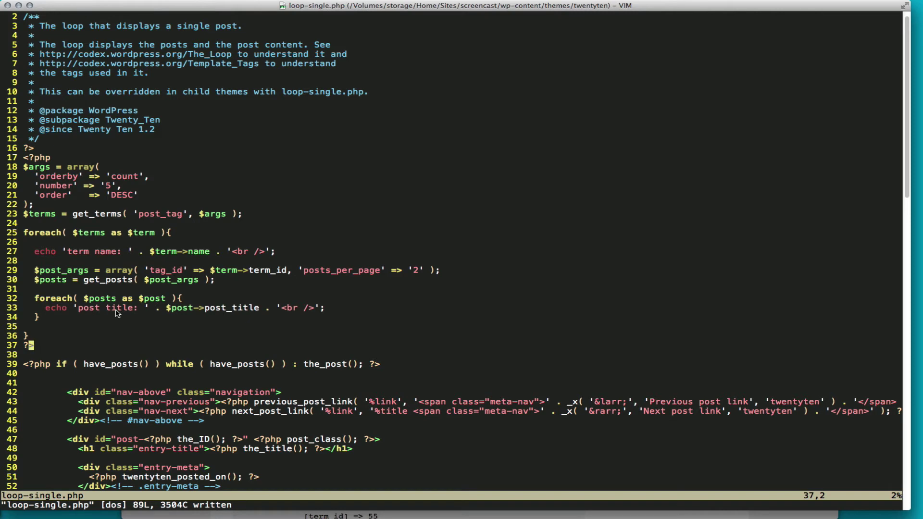
{"action": "key", "text": "super+Tab"}
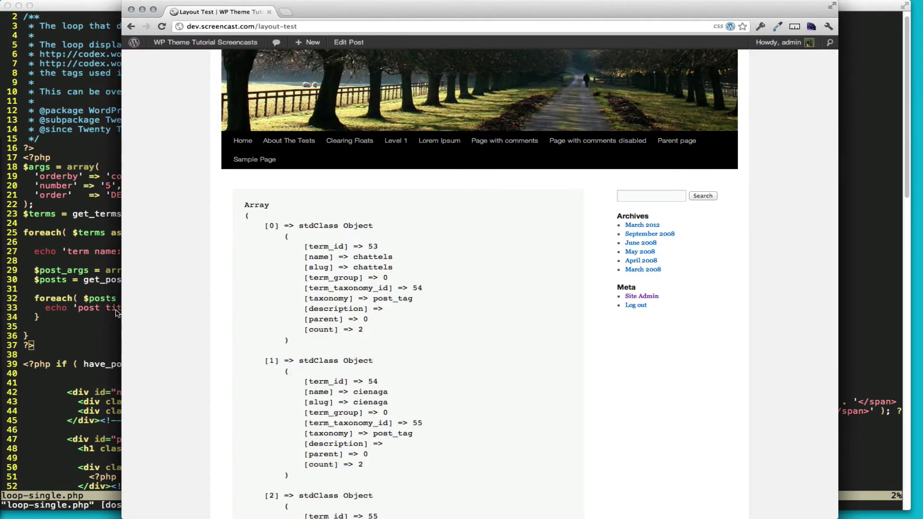
Step: Reload the page to check the five tag names, each followed by two post titles
{"action": "key", "text": "super+r"}
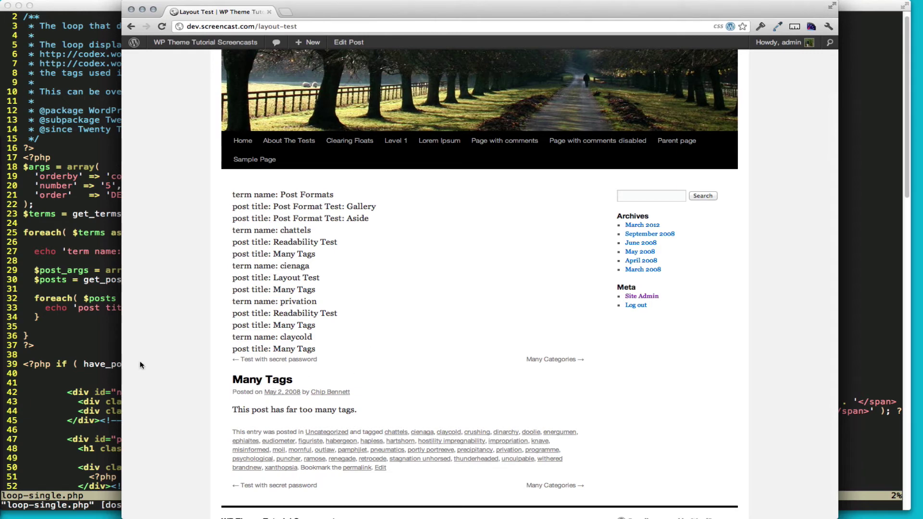
{"action": "left_click", "coordinate": [30, 343]}
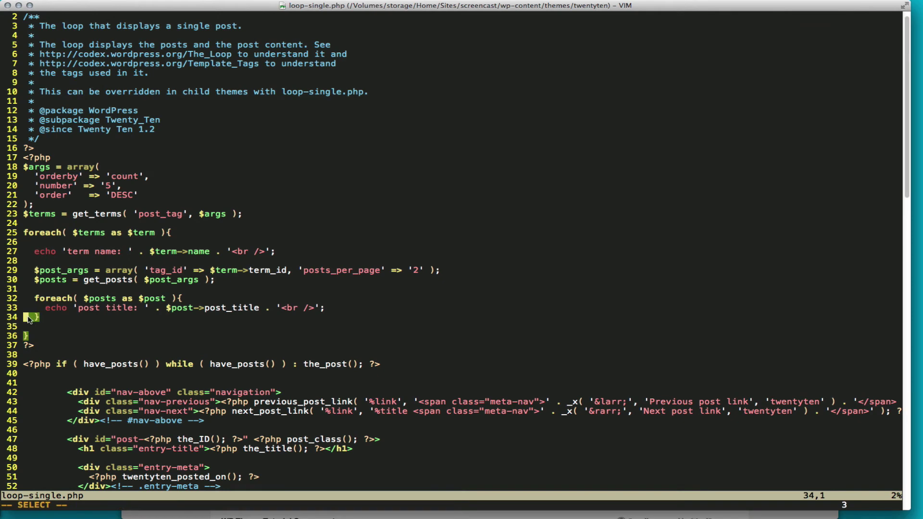
Step: Delete the get_terms/get_posts test loop on lines 17–37 and save loop-single.php
{"action": "left_click_drag", "start_coordinate": [31, 345], "coordinate": [22, 160]}
{"action": "type", "text": "d"}
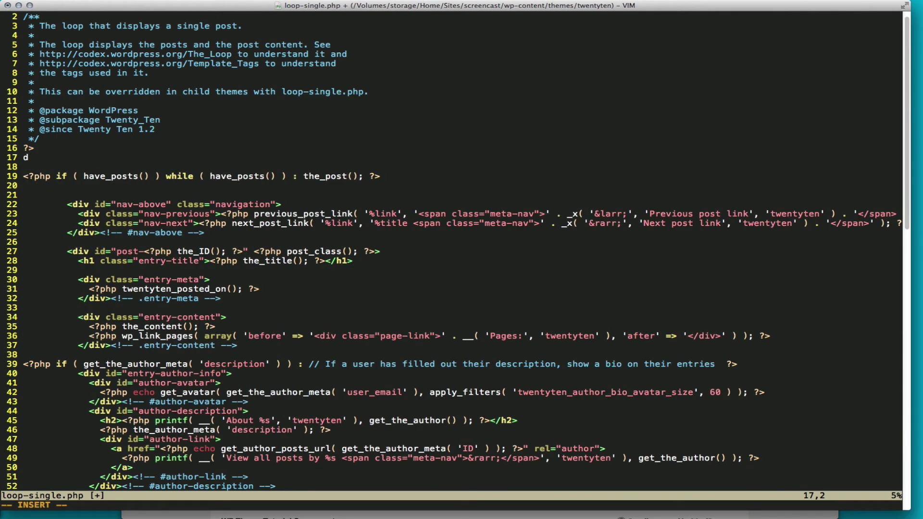
{"action": "key", "text": "BackSpace"}
{"action": "key", "text": "Escape"}
{"action": "type", "text": ":w"}
{"action": "key", "text": "Return"}
{"action": "key", "text": "super+Tab"}
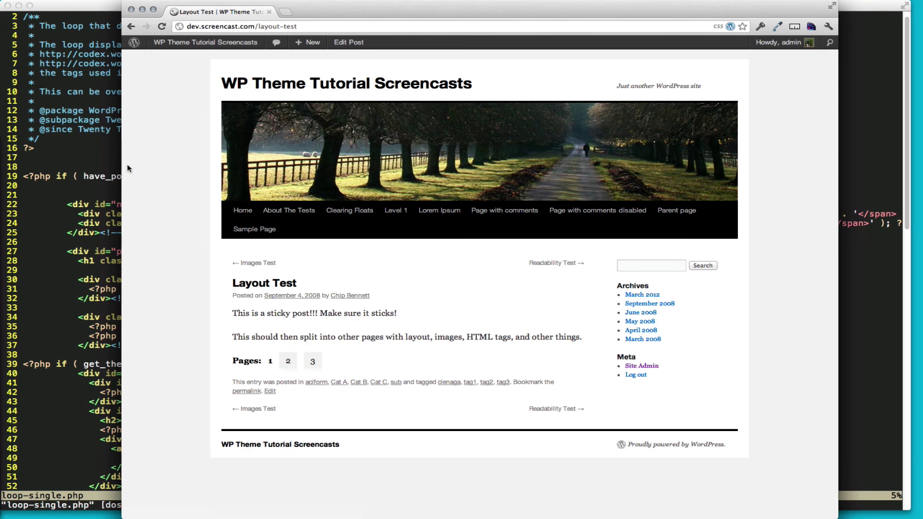
{"action": "key", "text": "super+Tab"}
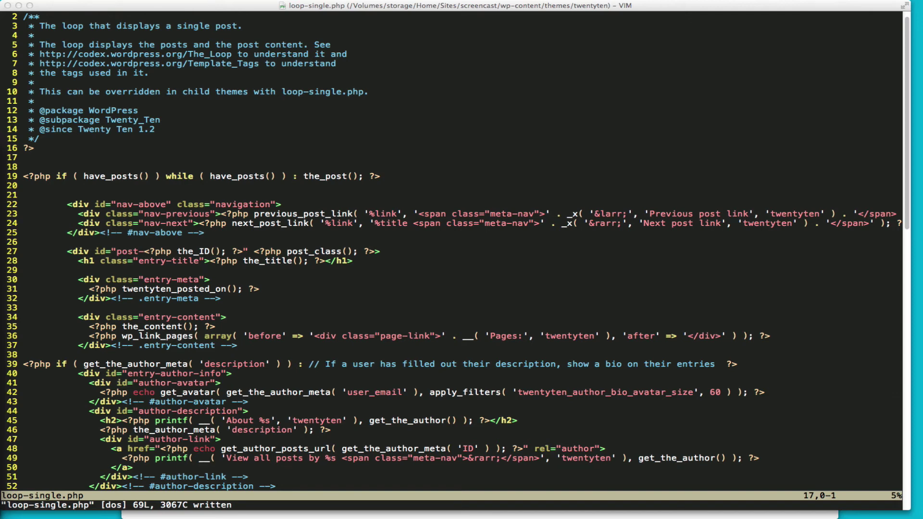
Step: Paste the $args, get_terms('post_tag', $args) and select-with-option-loop block at line 17
{"action": "key", "text": "p"}
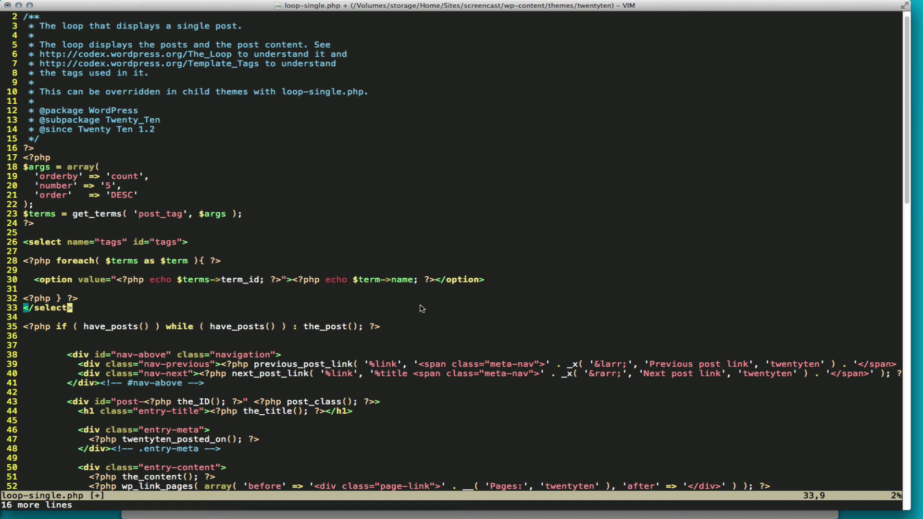
Step: Save loop-single.php and reload the Layout Test page to show the new tags dropdown
{"action": "key", "text": "super+Tab"}
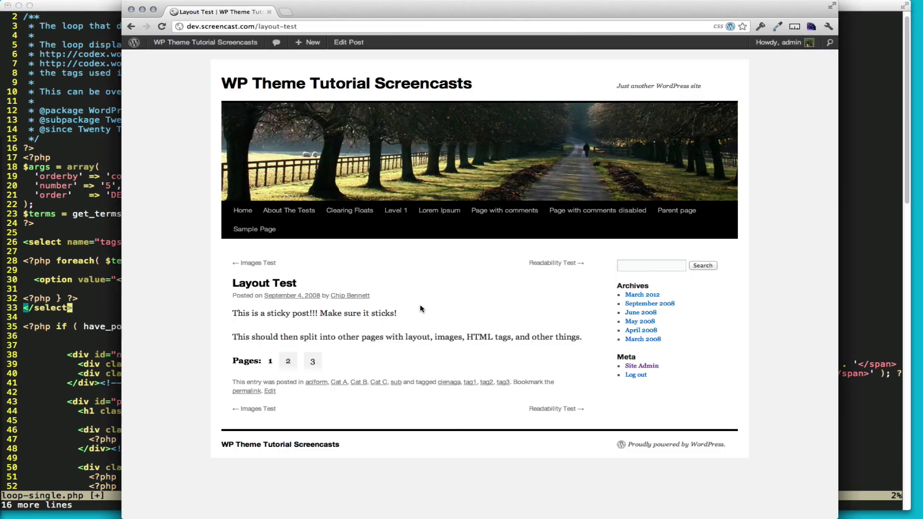
{"action": "key", "text": "super+r"}
{"action": "key", "text": "super+Tab"}
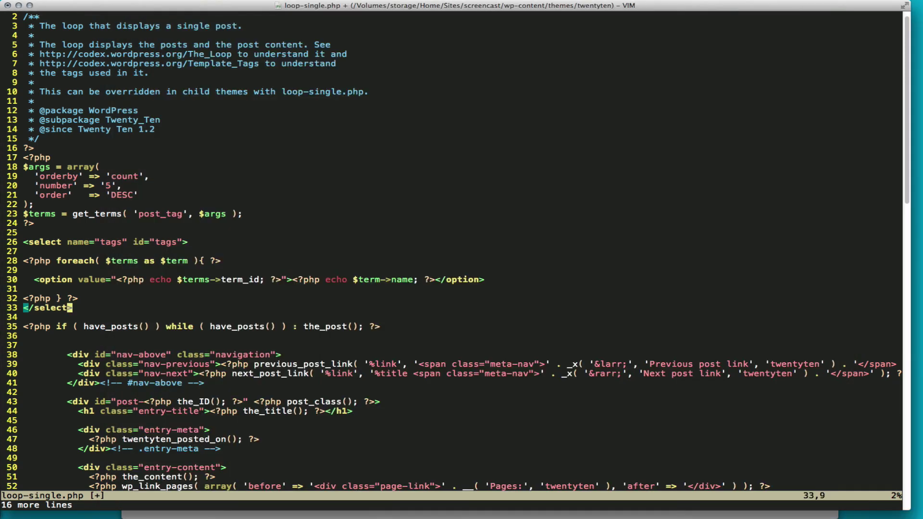
{"action": "type", "text": ":w"}
{"action": "key", "text": "Return"}
{"action": "key", "text": "super+Tab"}
{"action": "key", "text": "super+r"}
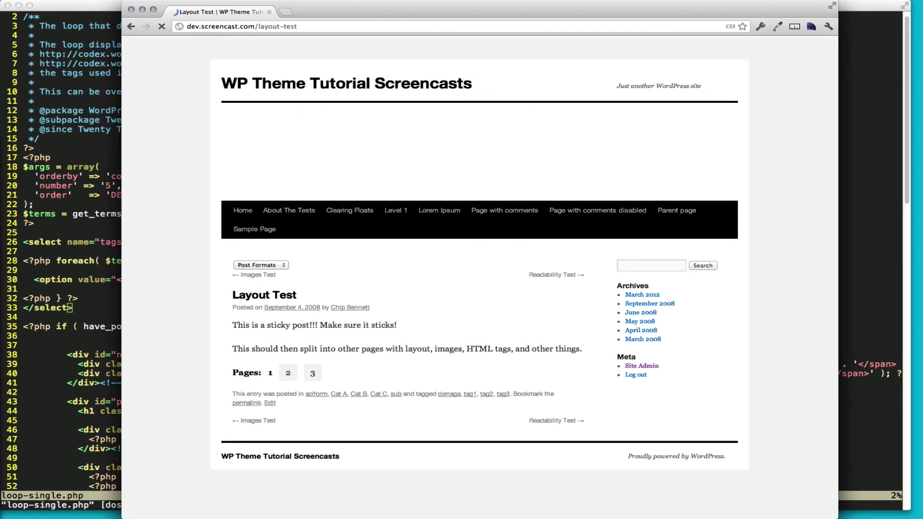
Step: Check the dropdown lists Post Formats, chattels, cienaga, privation and claycold
{"action": "left_click", "coordinate": [274, 266]}
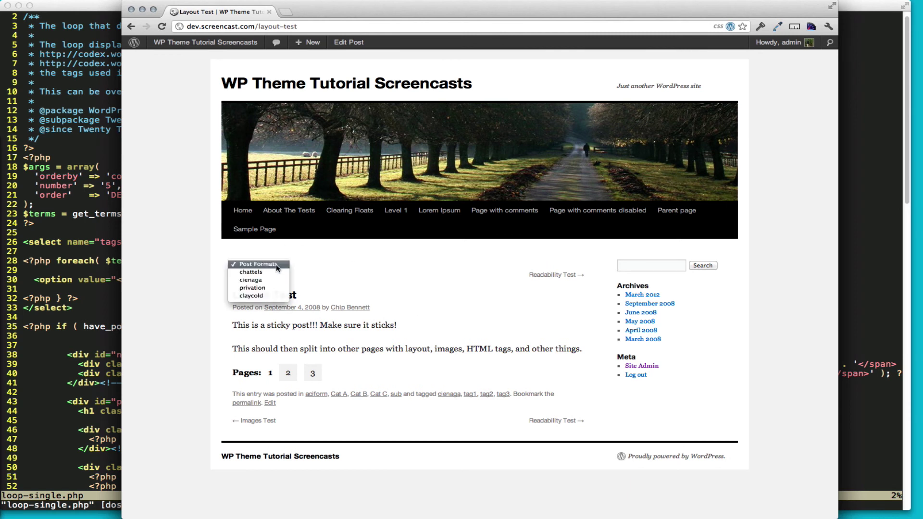
{"action": "left_click", "coordinate": [202, 271]}
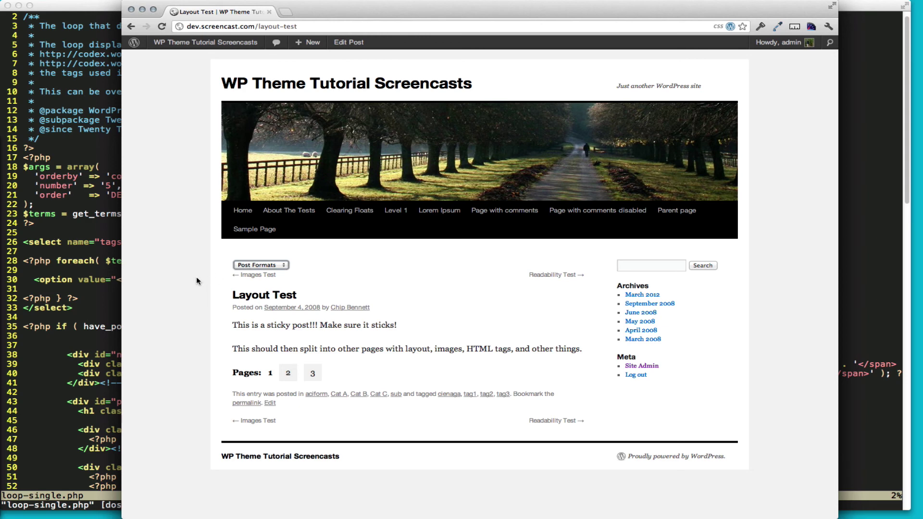
{"action": "left_click", "coordinate": [281, 265]}
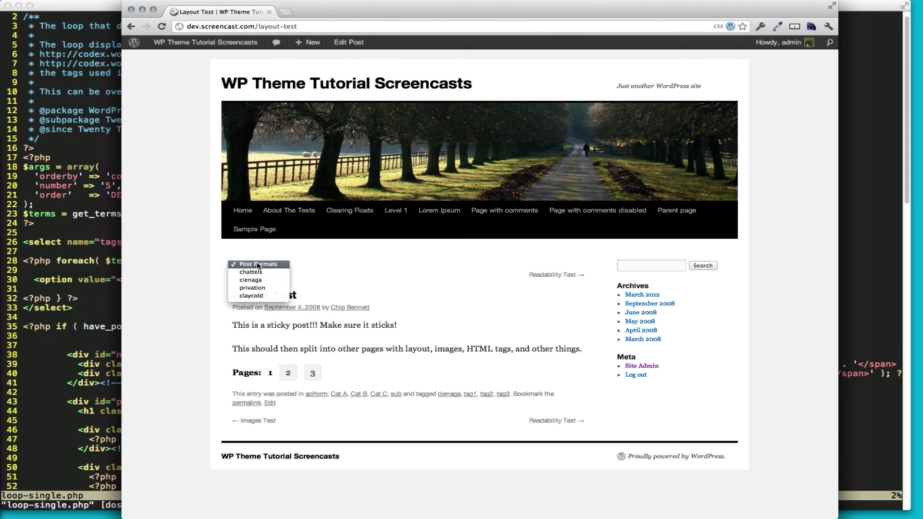
{"action": "left_click", "coordinate": [175, 287]}
{"action": "left_click", "coordinate": [70, 308]}
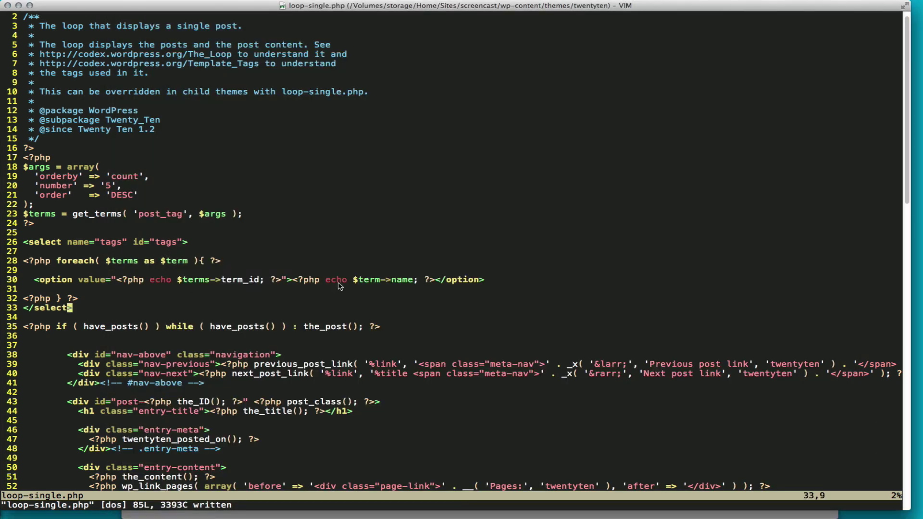
{"action": "left_click", "coordinate": [229, 247]}
Step: Add a blank <option value=""></option> as the first entry of the tags select, and save
{"action": "key", "text": "A"}
{"action": "key", "text": "Return"}
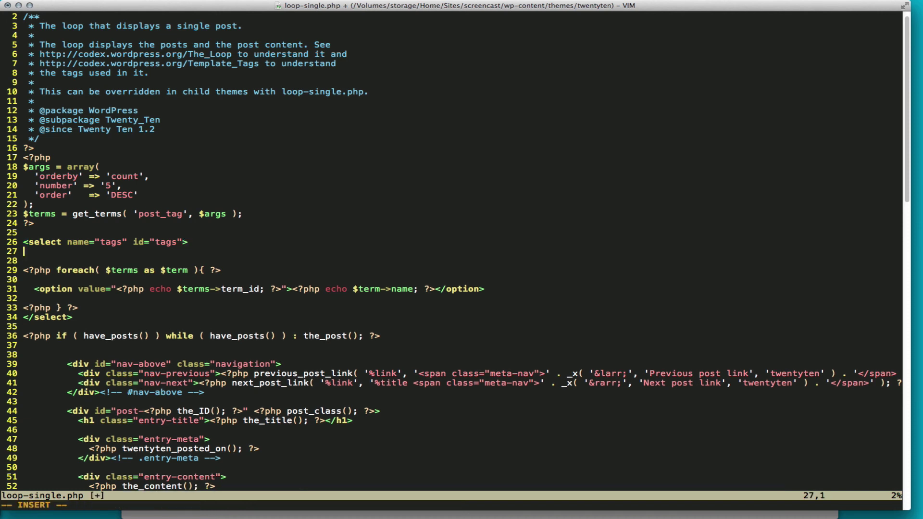
{"action": "type", "text": "<option "}
{"action": "type", "text": "value"}
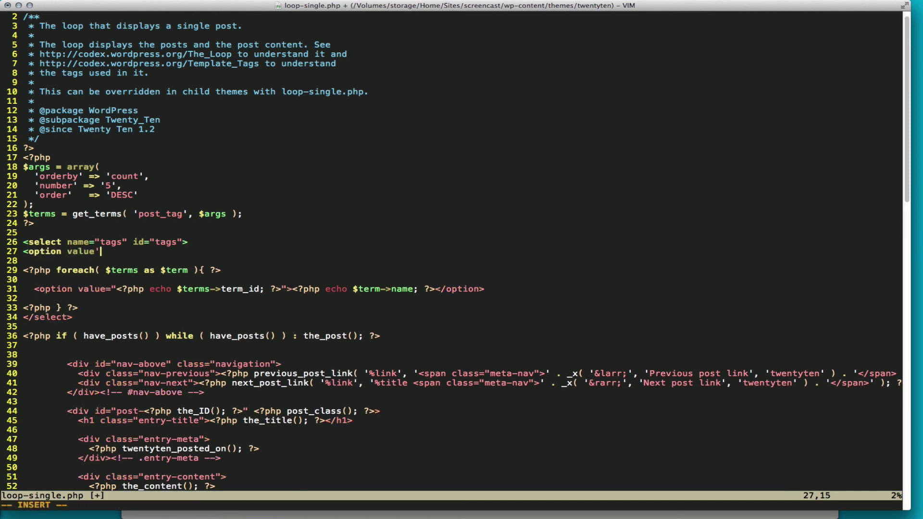
{"action": "type", "text": "=\""}
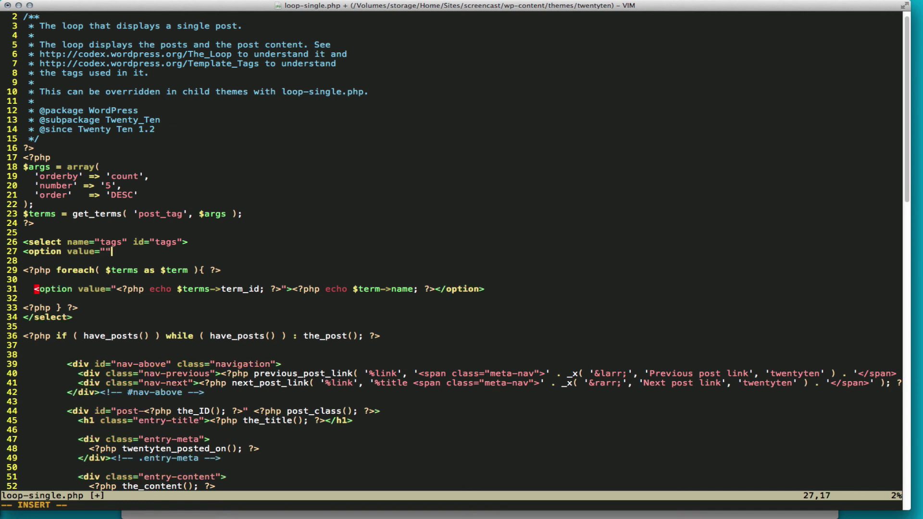
{"action": "type", "text": "\"><"}
{"action": "type", "text": "/option>"}
{"action": "key", "text": "Escape"}
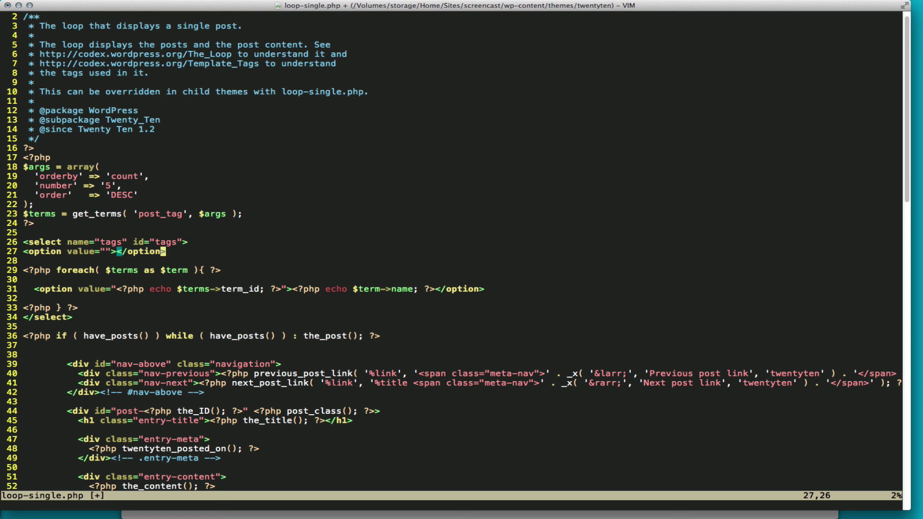
{"action": "type", "text": ":w"}
{"action": "key", "text": "Return"}
Step: Reload Layout Test in Chrome, verify the tags dropdown's first option is blank, and return to Vim
{"action": "key", "text": "super+Tab"}
{"action": "key", "text": "super+r"}
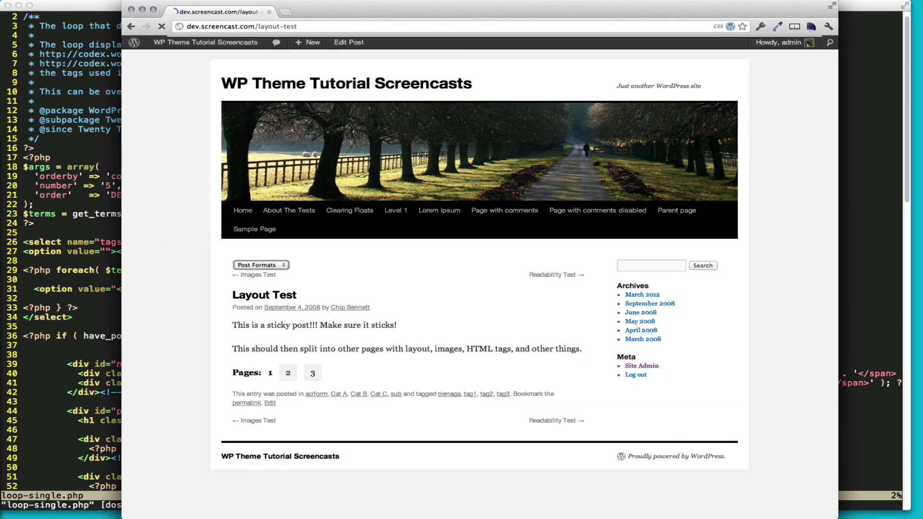
{"action": "left_click", "coordinate": [235, 265]}
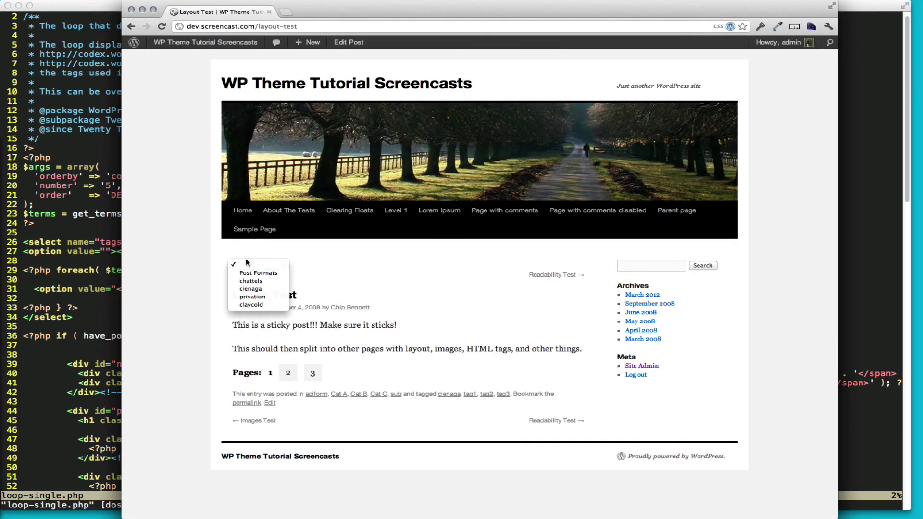
{"action": "left_click", "coordinate": [170, 290]}
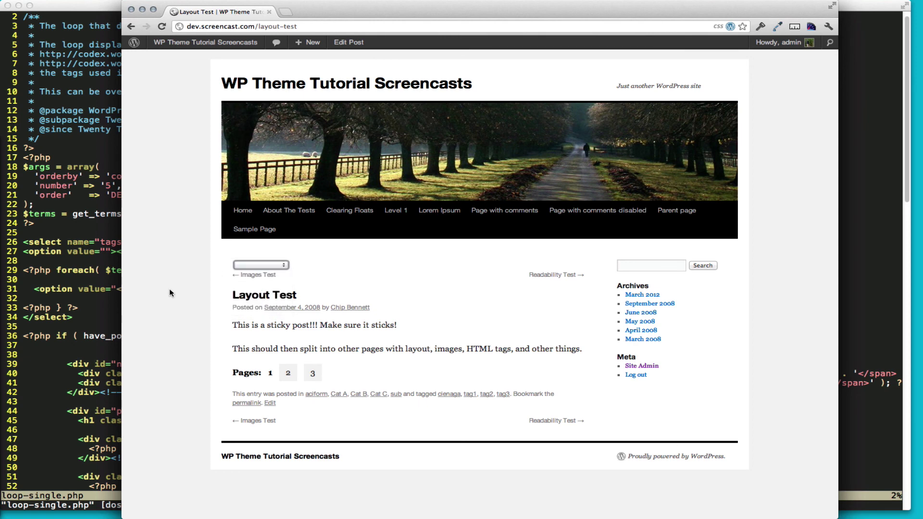
{"action": "key", "text": "super+Tab"}
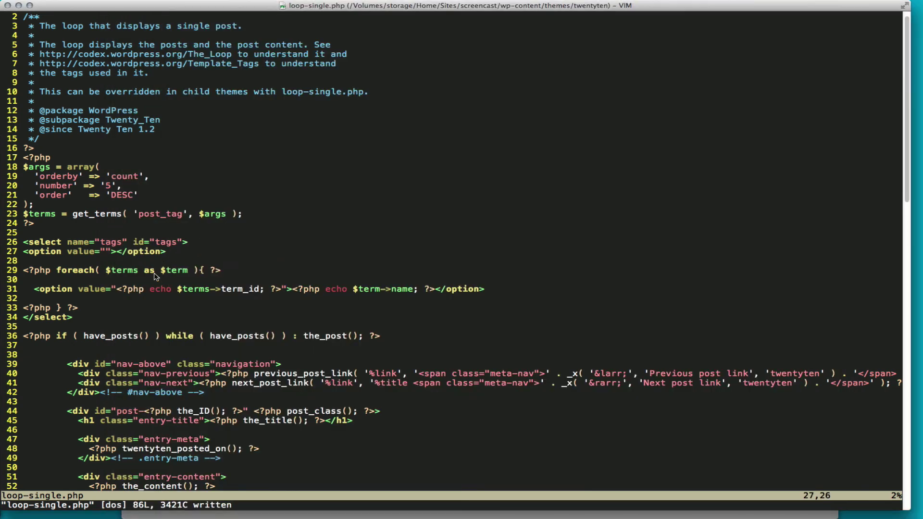